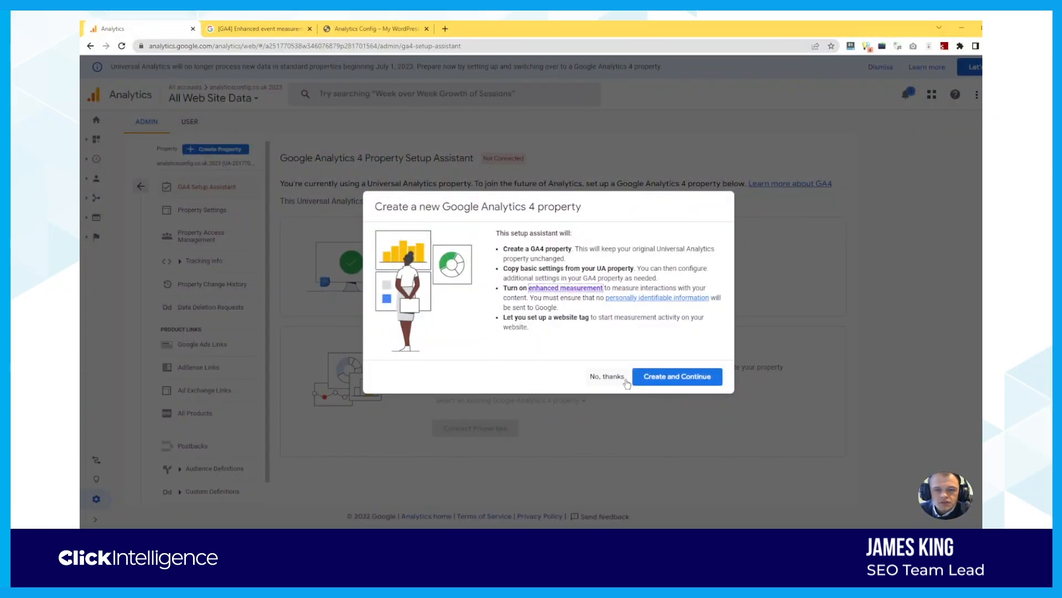
Create the new GA4 property and choose to install a new Google tag
left_click(668, 382)
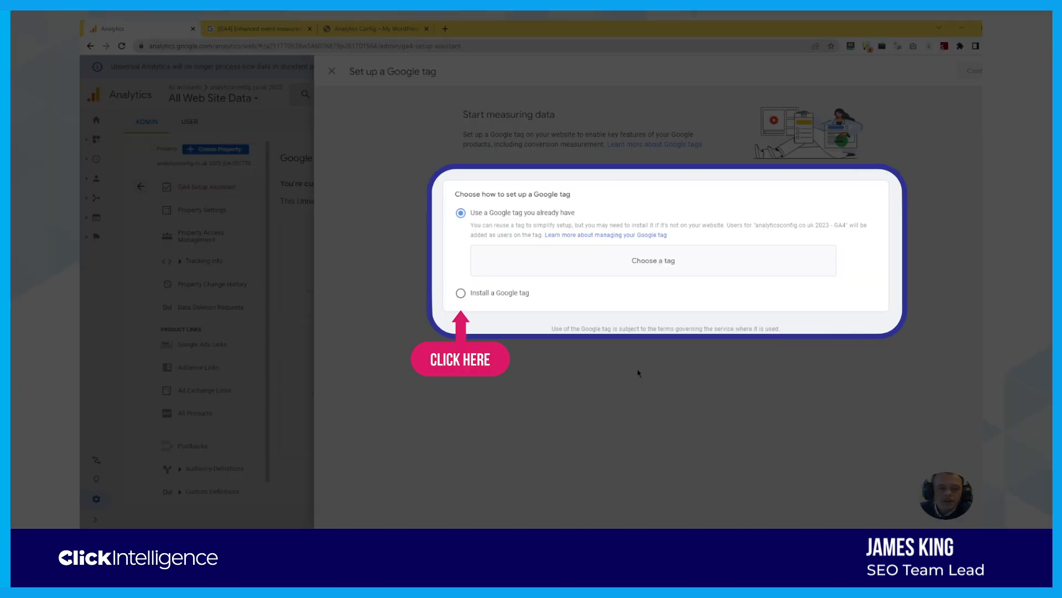
left_click(462, 295)
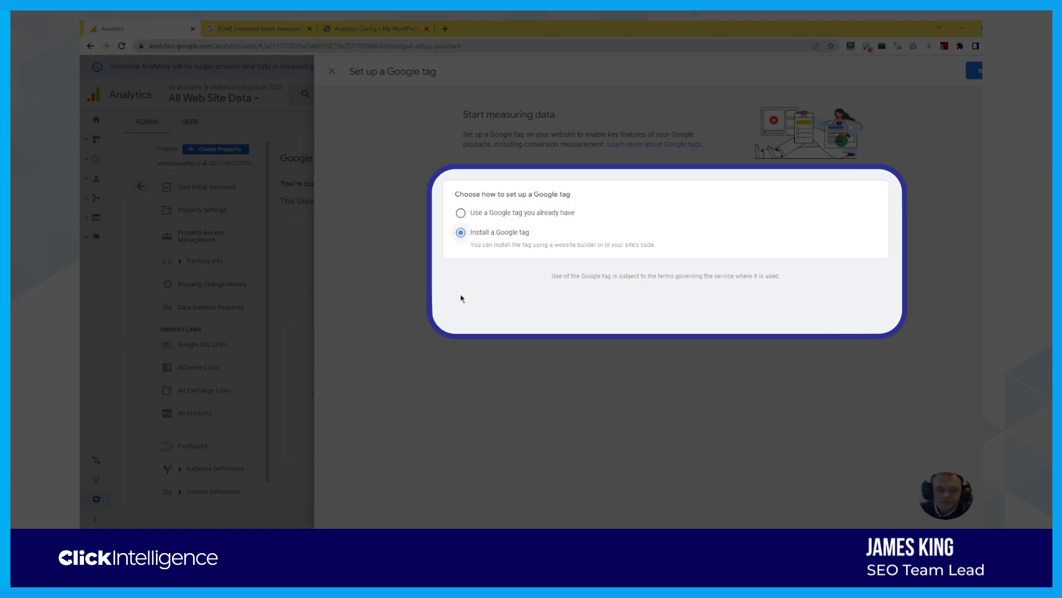
left_click(990, 71)
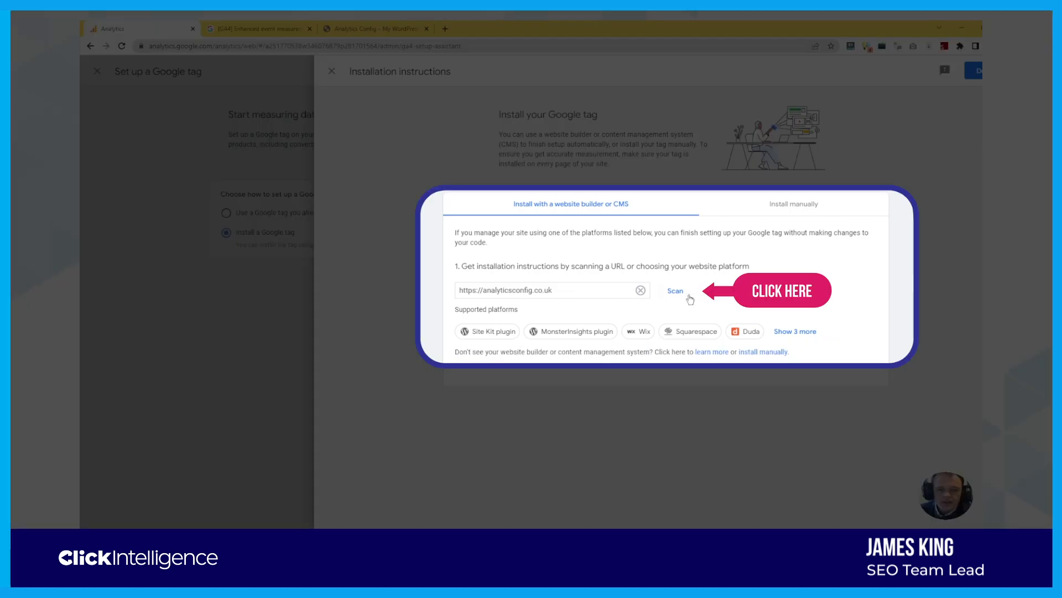
Scan the site URL, then select the manual-install gtag code and head to WordPress
left_click(678, 294)
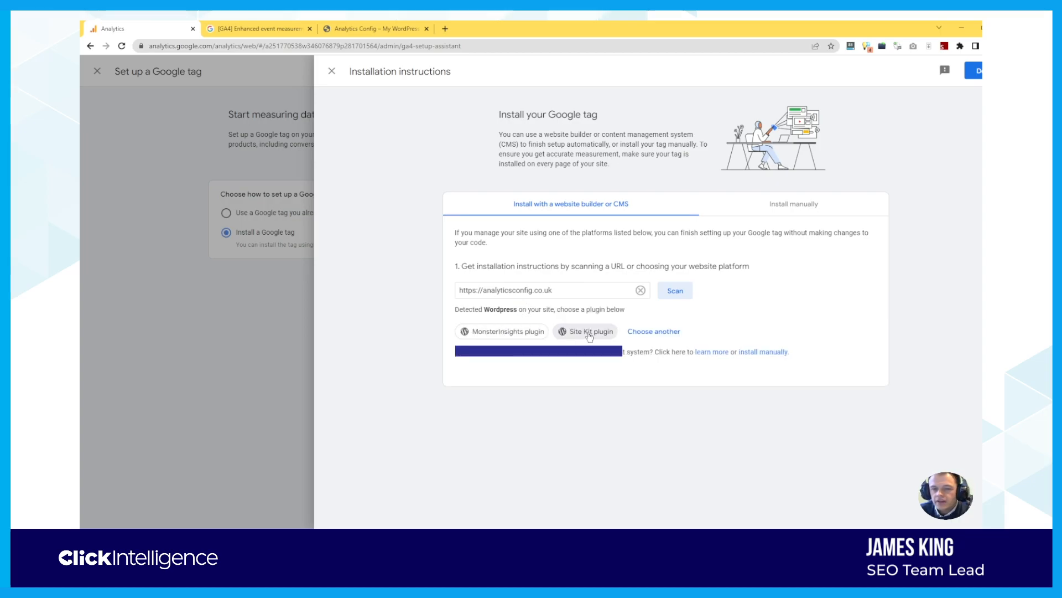
left_click(641, 290)
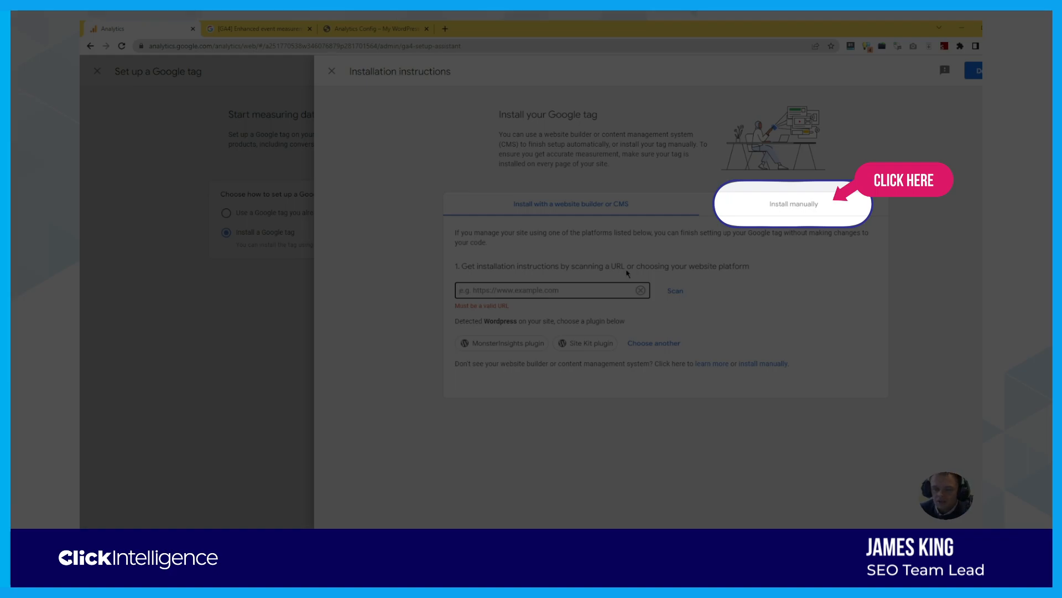
left_click(803, 209)
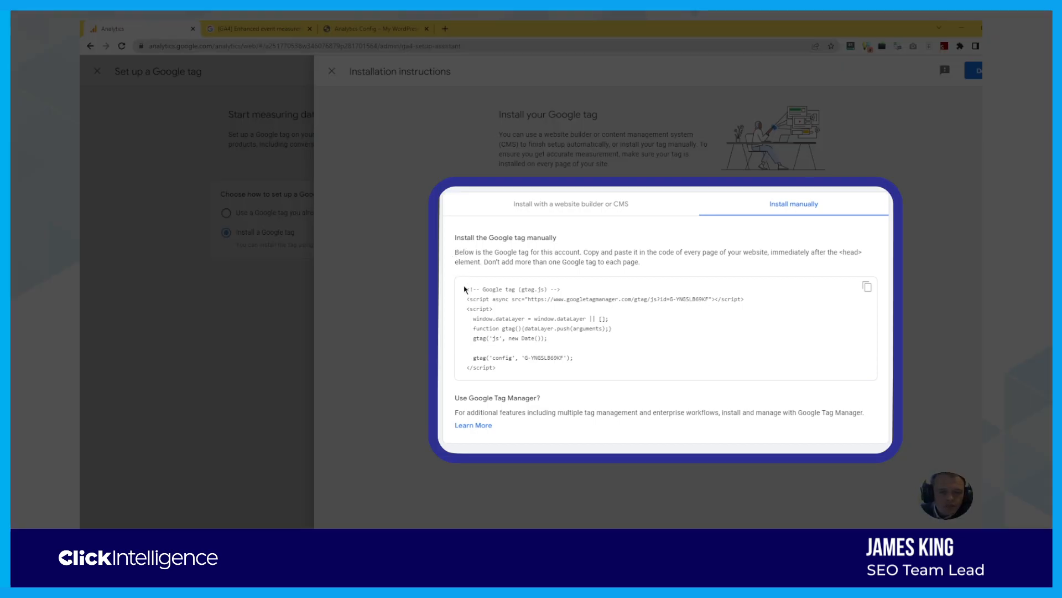
left_click_drag(465, 289, 549, 379)
key("ctrl+c")
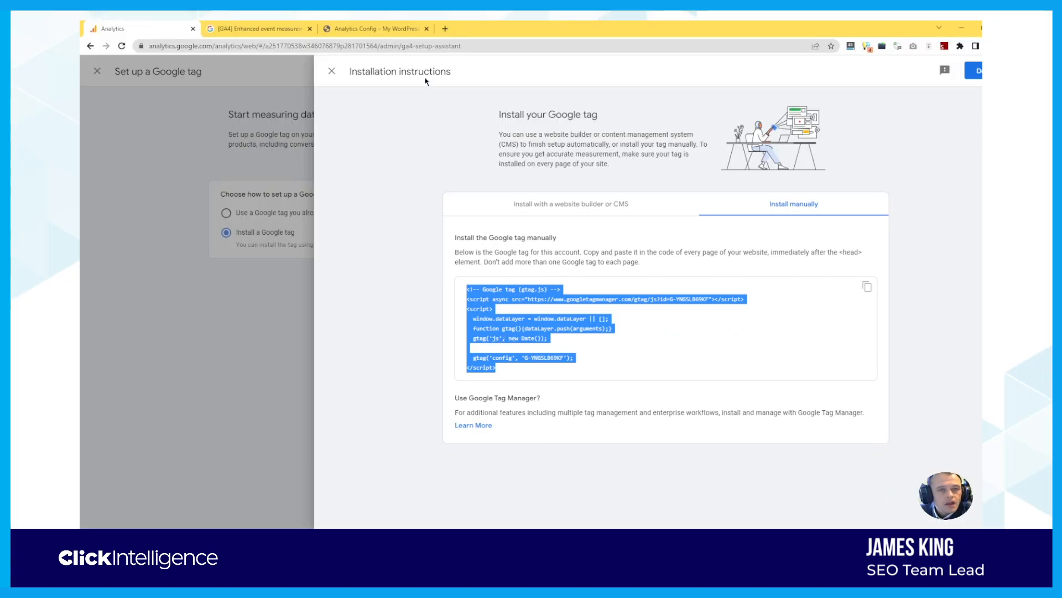
left_click(398, 25)
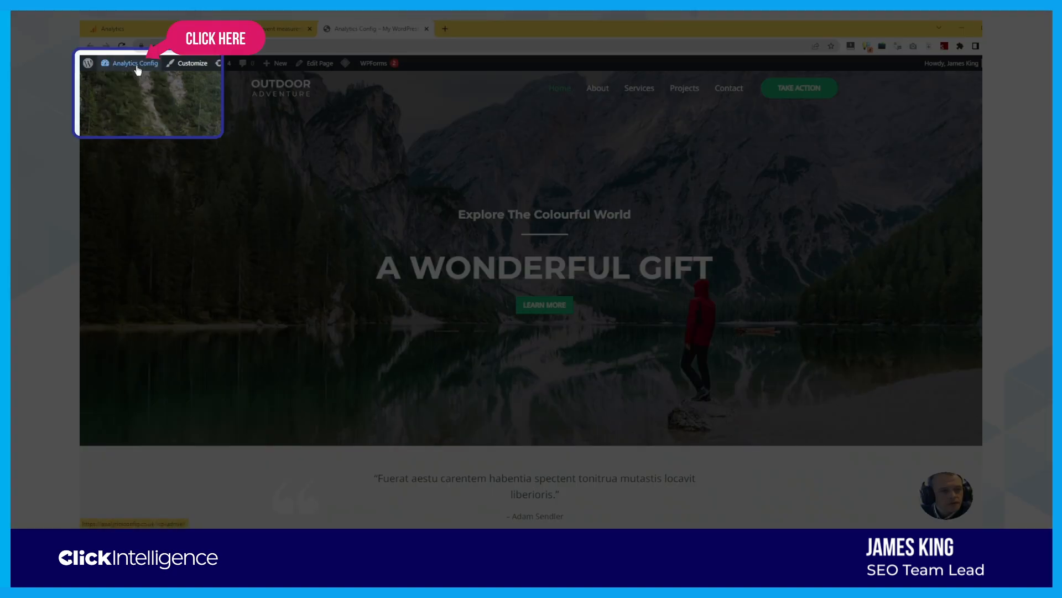
Go to the WordPress dashboard and open Appearance > Theme File Editor for Astra
mouse_move(138, 69)
left_click(134, 83)
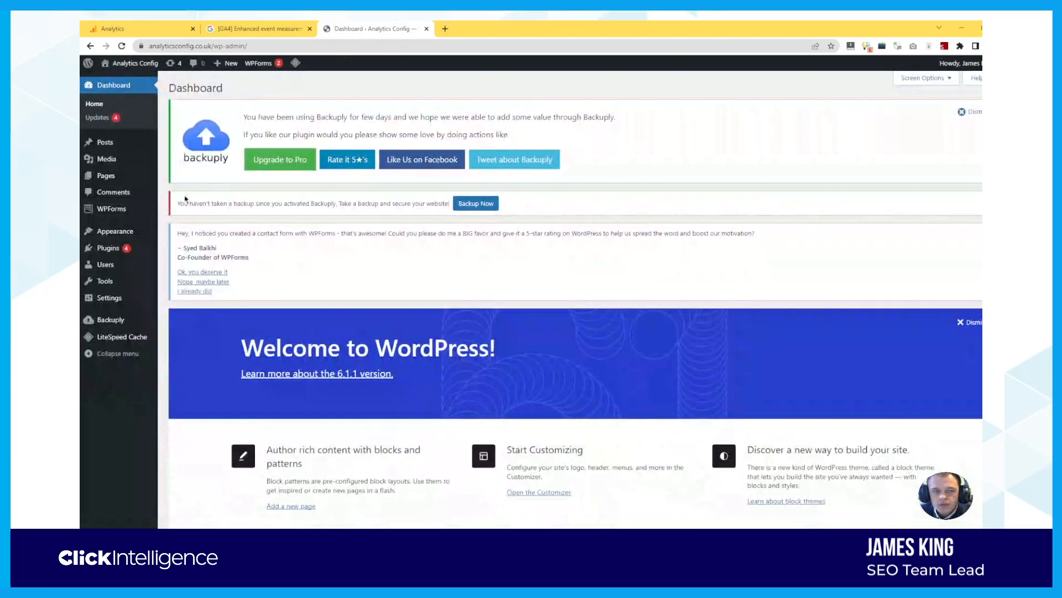
mouse_move(152, 236)
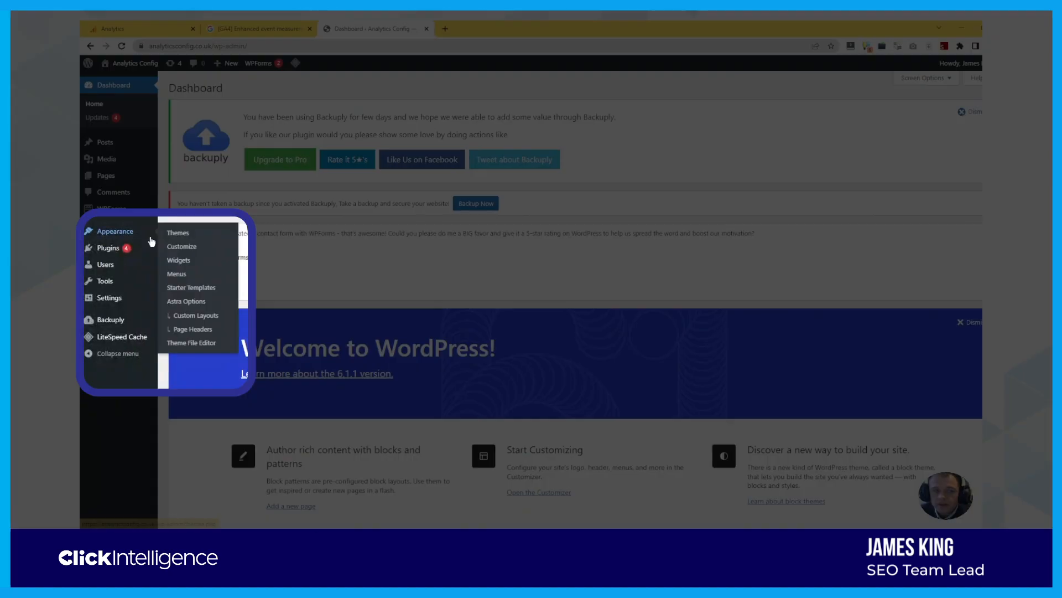
left_click(187, 344)
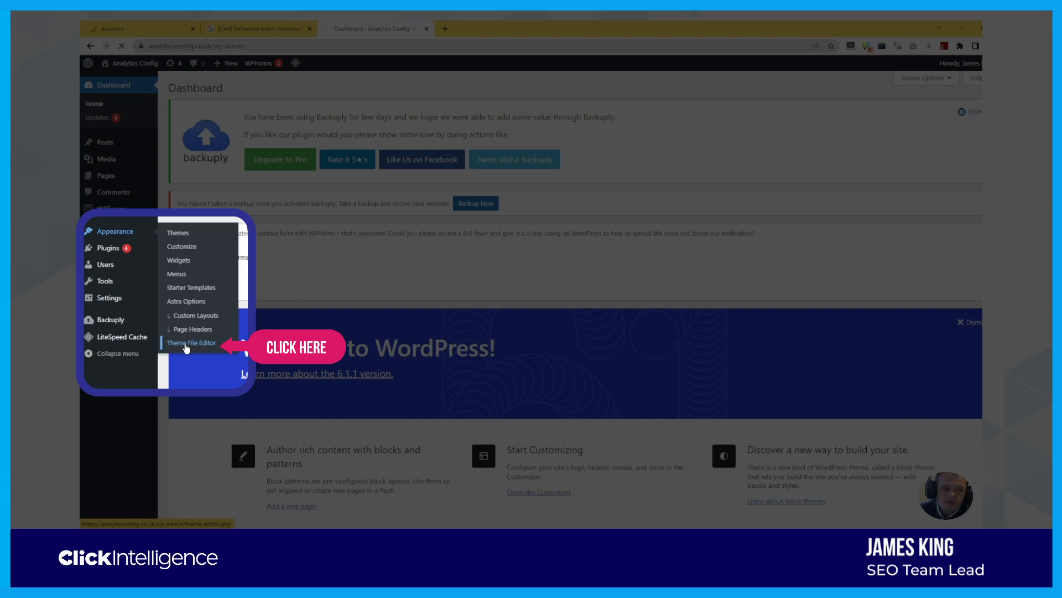
scroll(265, 287, "down", 3)
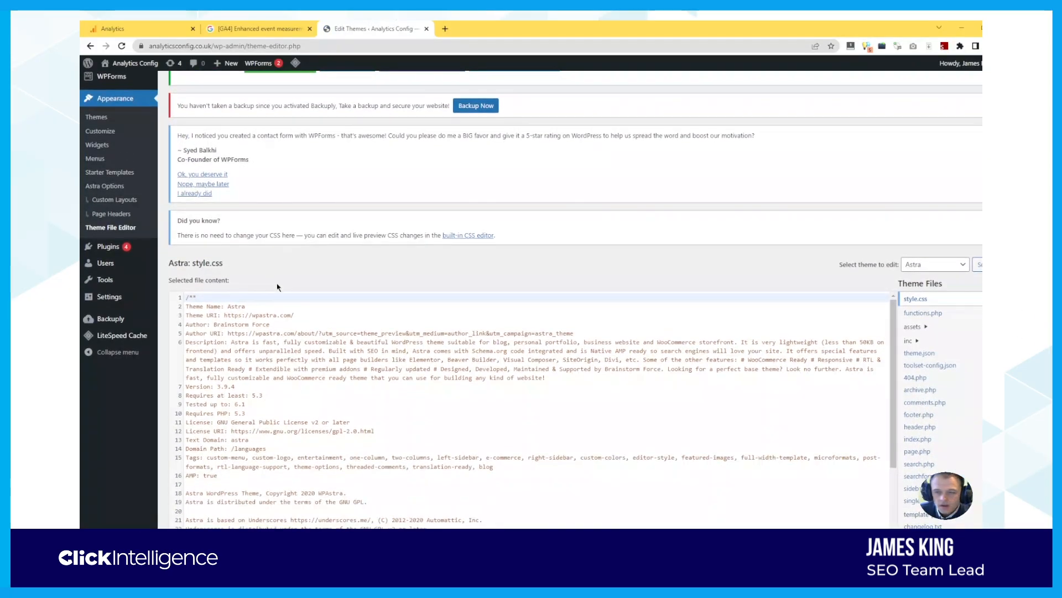
scroll(283, 287, "down", 1)
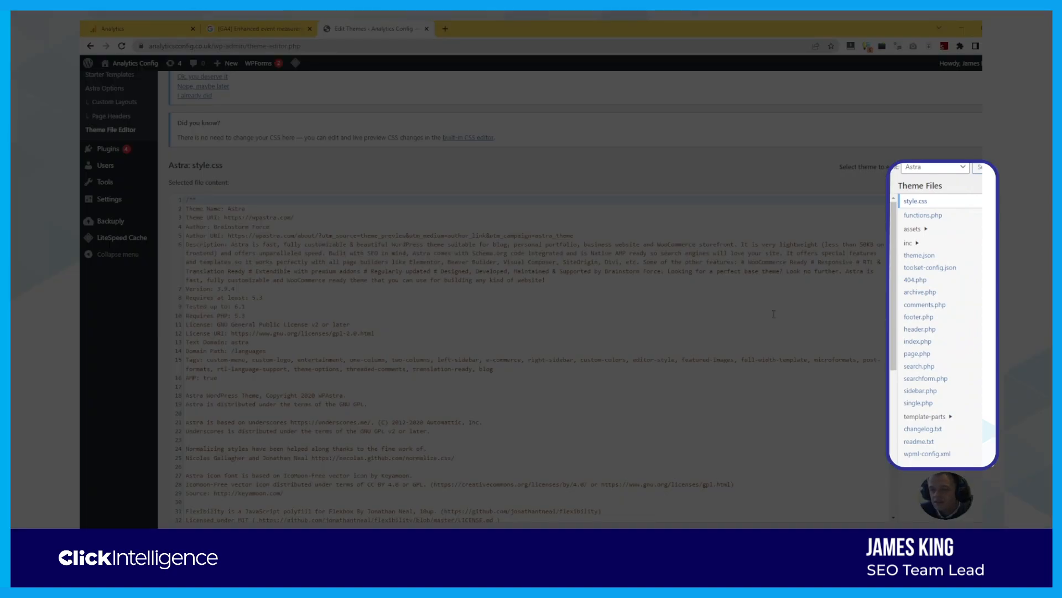
Paste the gtag code at line 30 of Astra's header.php, update the file, and select the tag ID
left_click(912, 332)
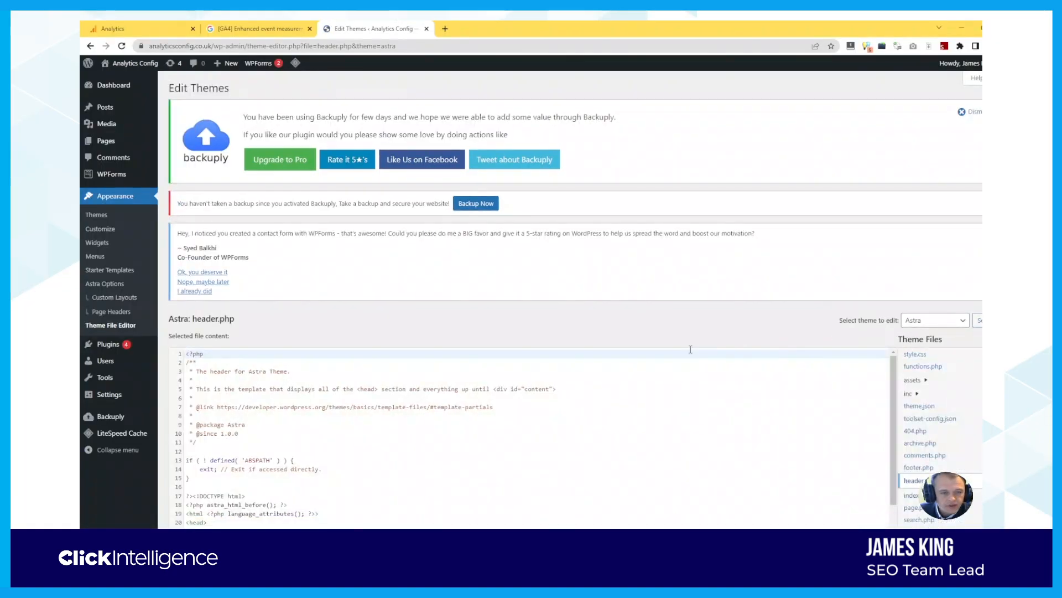
scroll(372, 374, "down", 3)
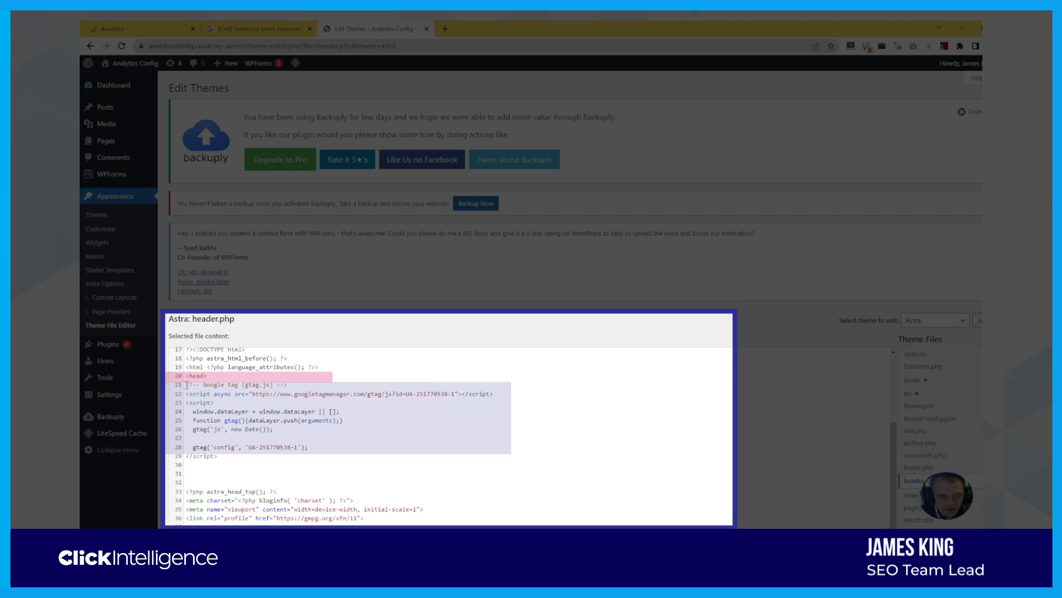
left_click(193, 465)
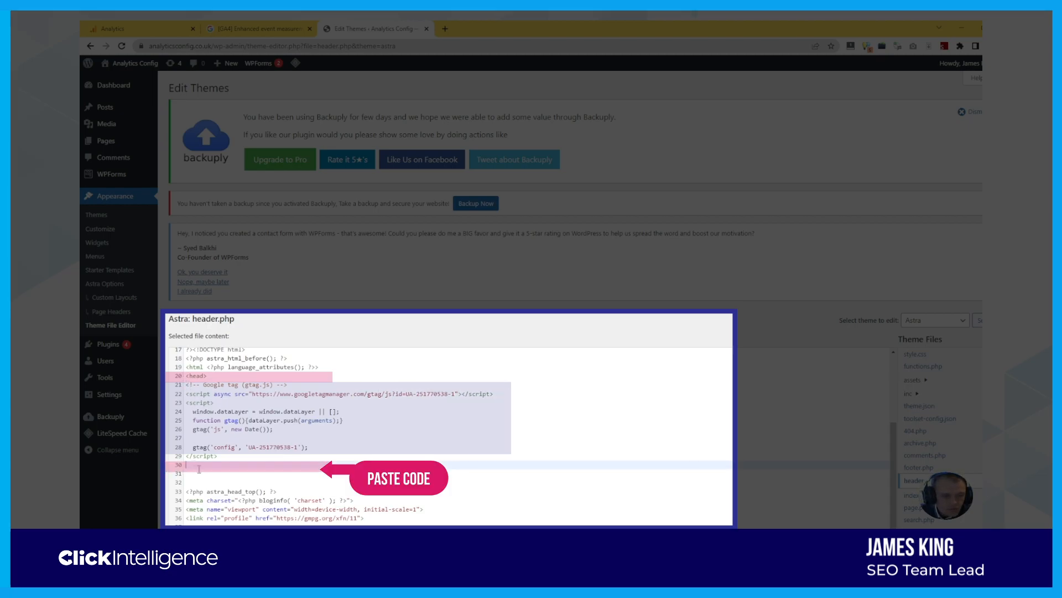
key("ctrl+v")
scroll(254, 387, "down", 2)
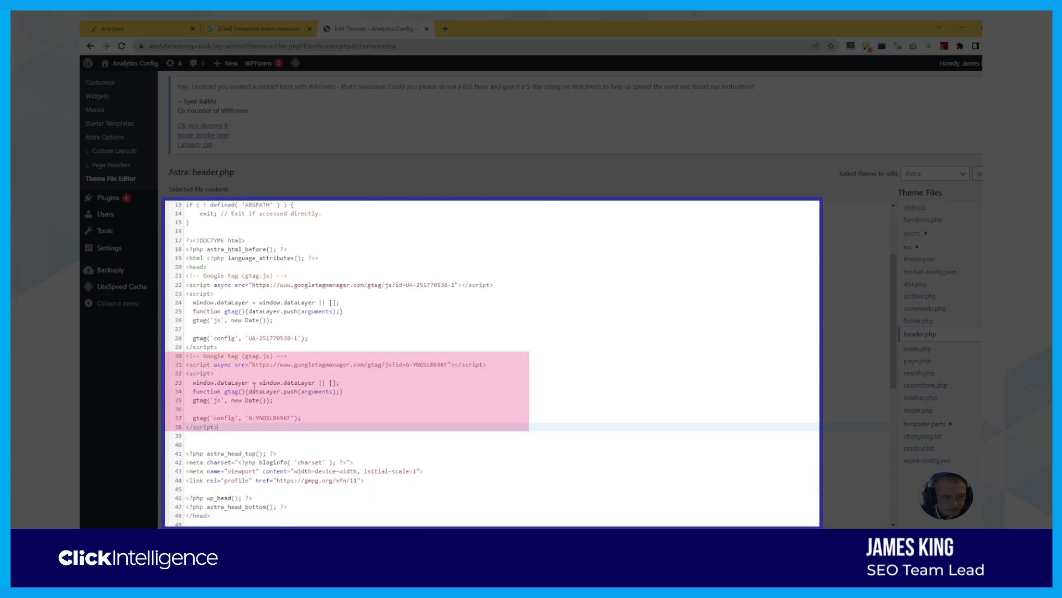
scroll(556, 356, "down", 5)
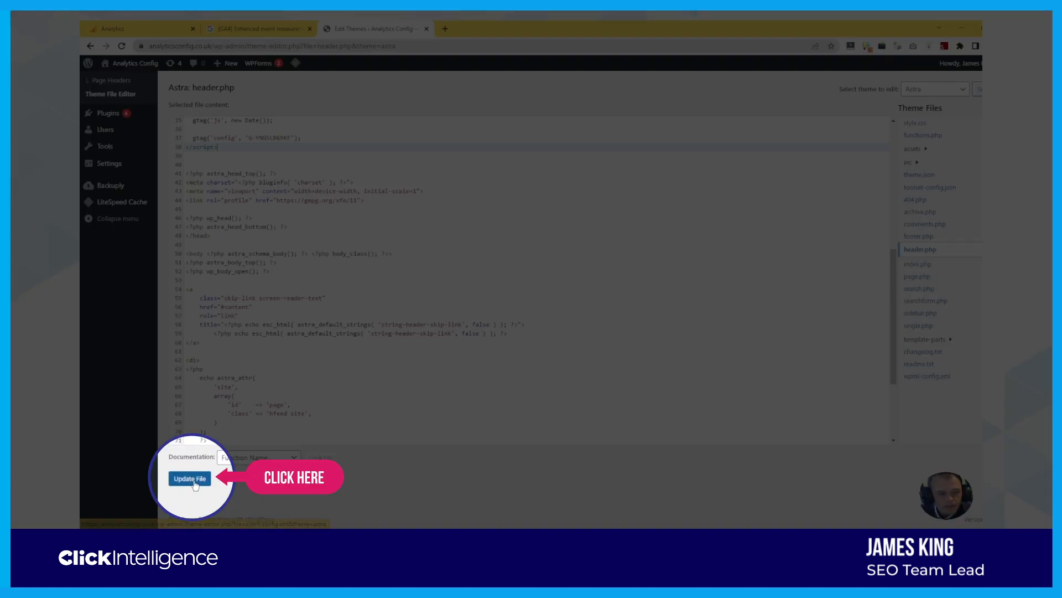
left_click(194, 479)
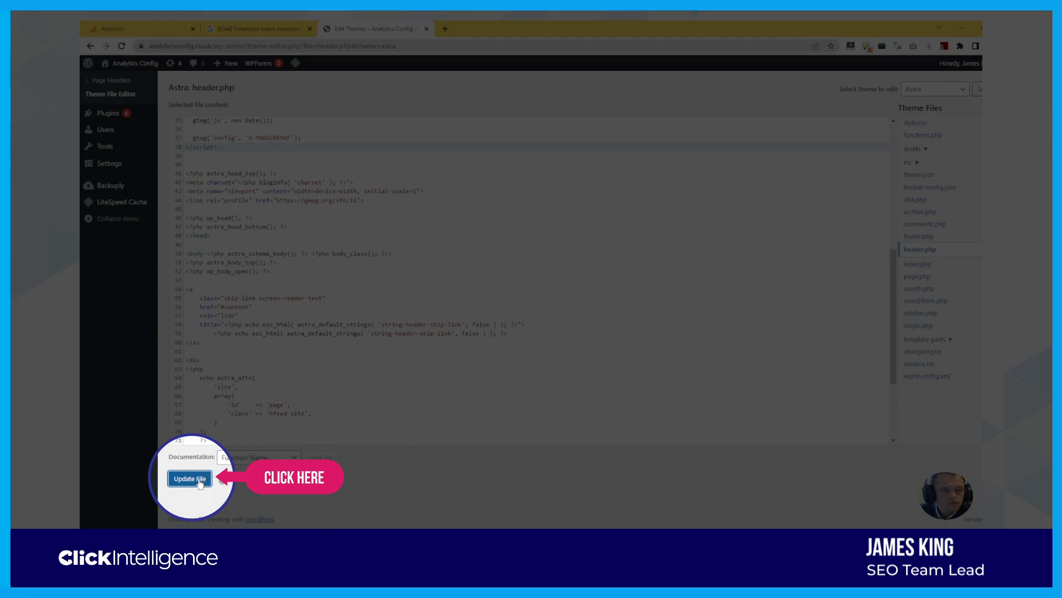
left_click_drag(448, 231, 415, 231)
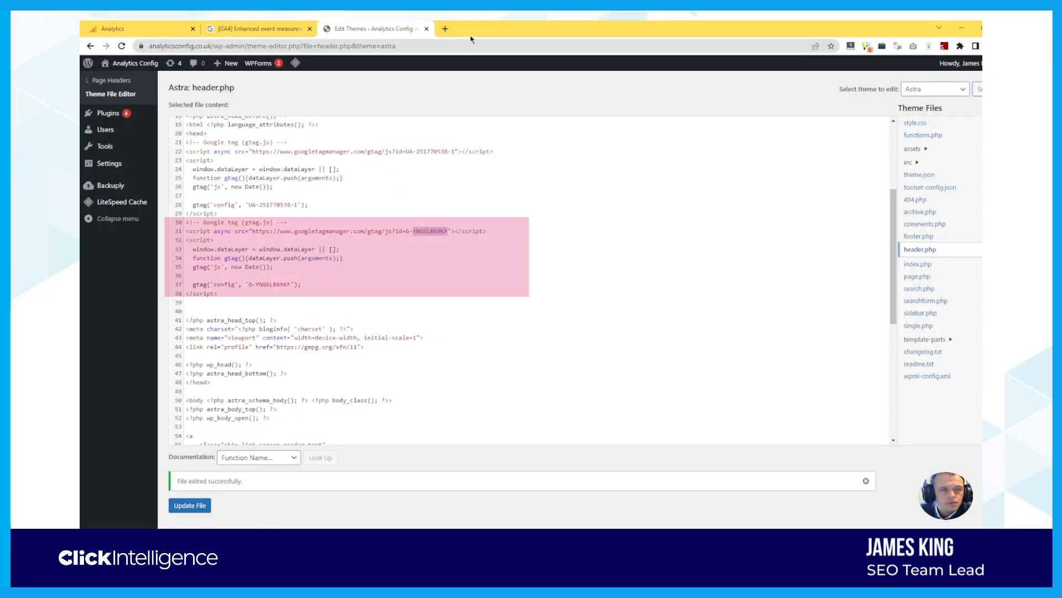
Load analyticsconfig.co.uk, search it for the G- tag ID, then return to Analytics
left_click(445, 29)
type("analyticsconfig.co.uk")
key("Return")
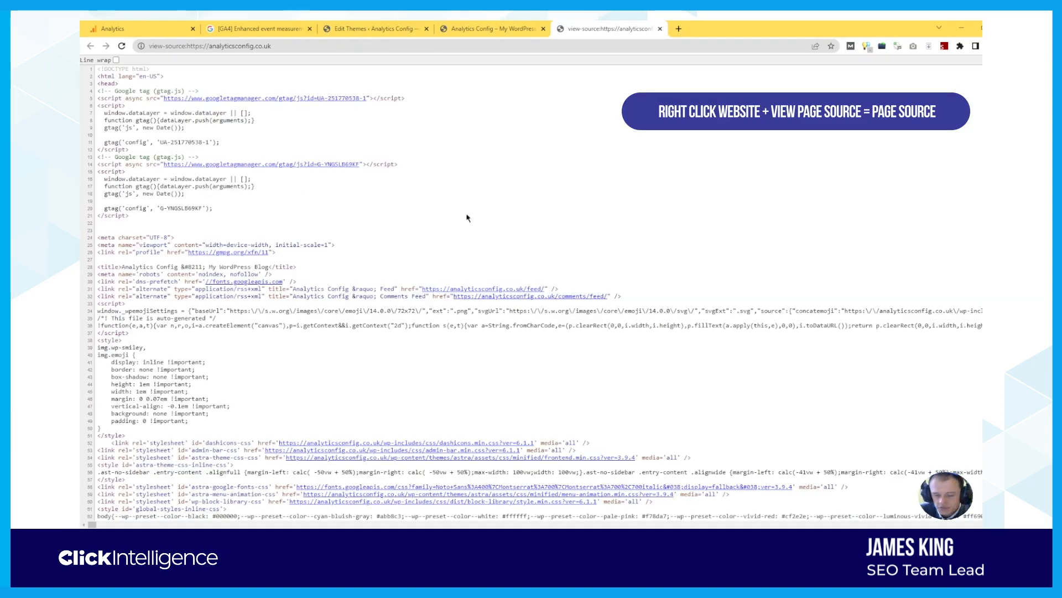
key("ctrl+f")
type("YNGSLB69KF")
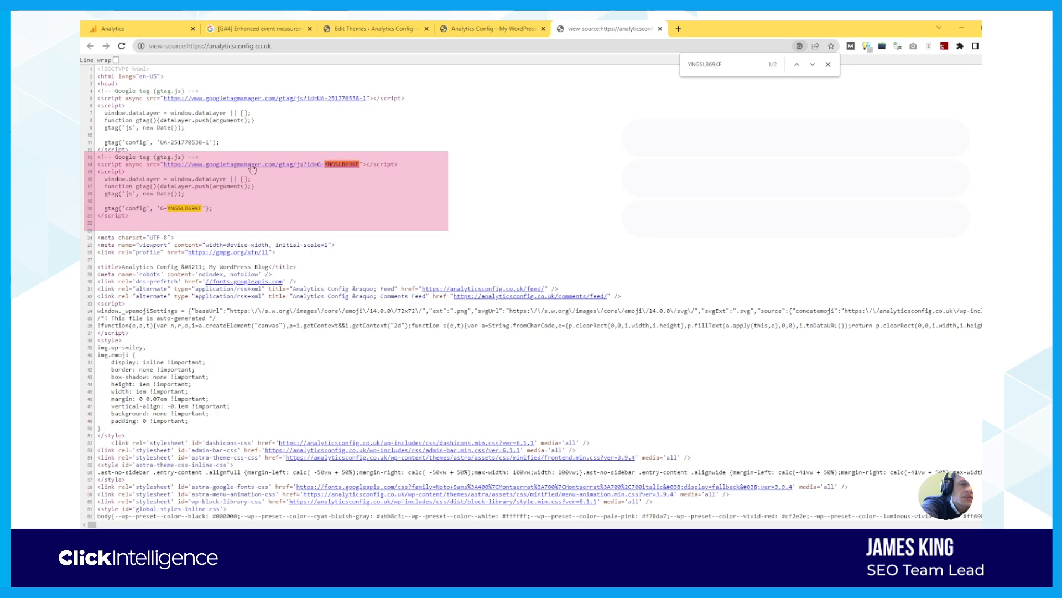
left_click(812, 65)
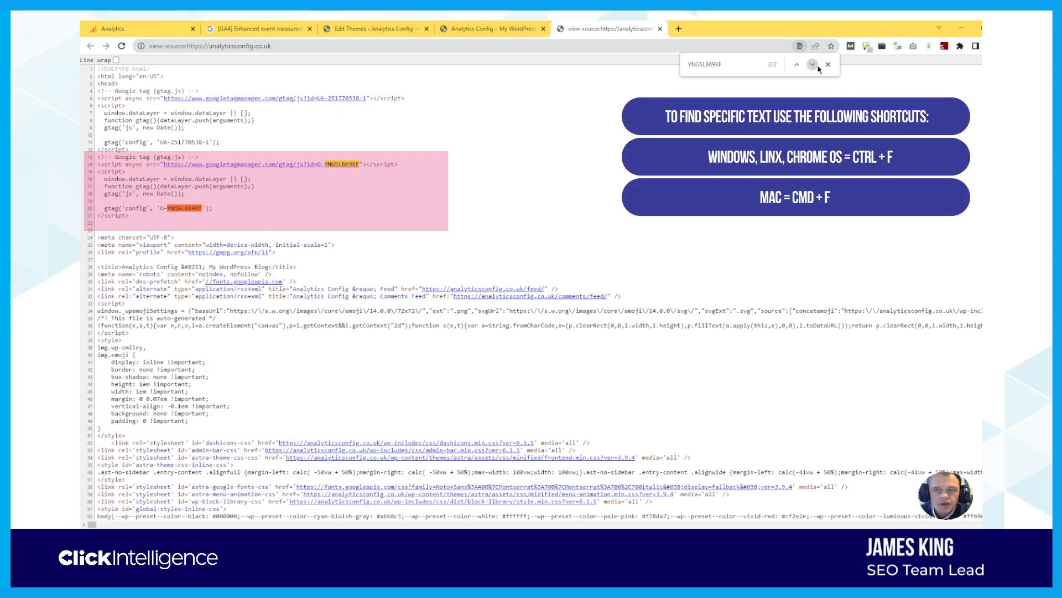
left_click(828, 65)
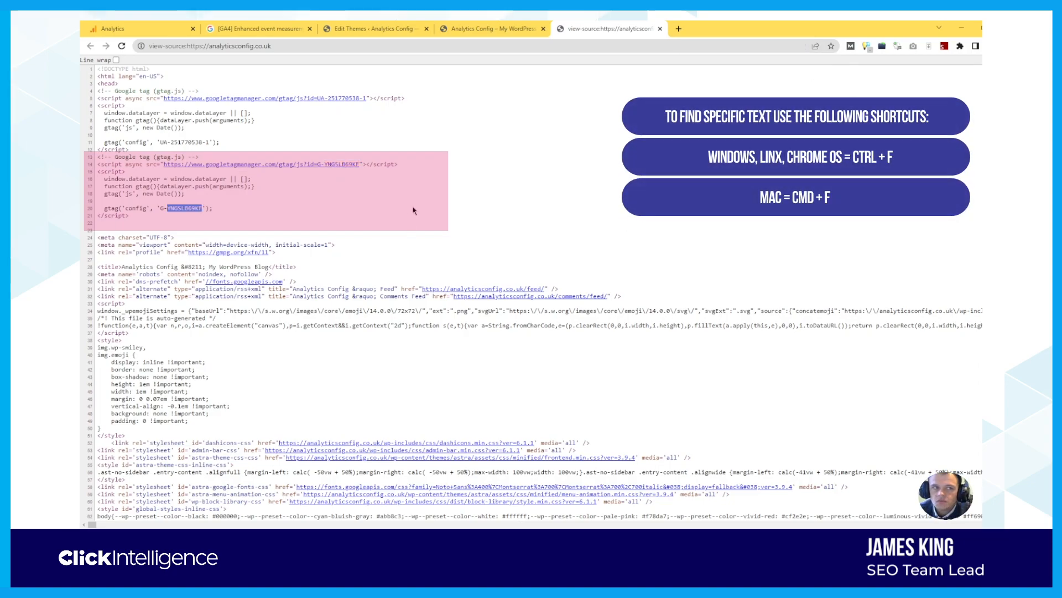
left_click(166, 28)
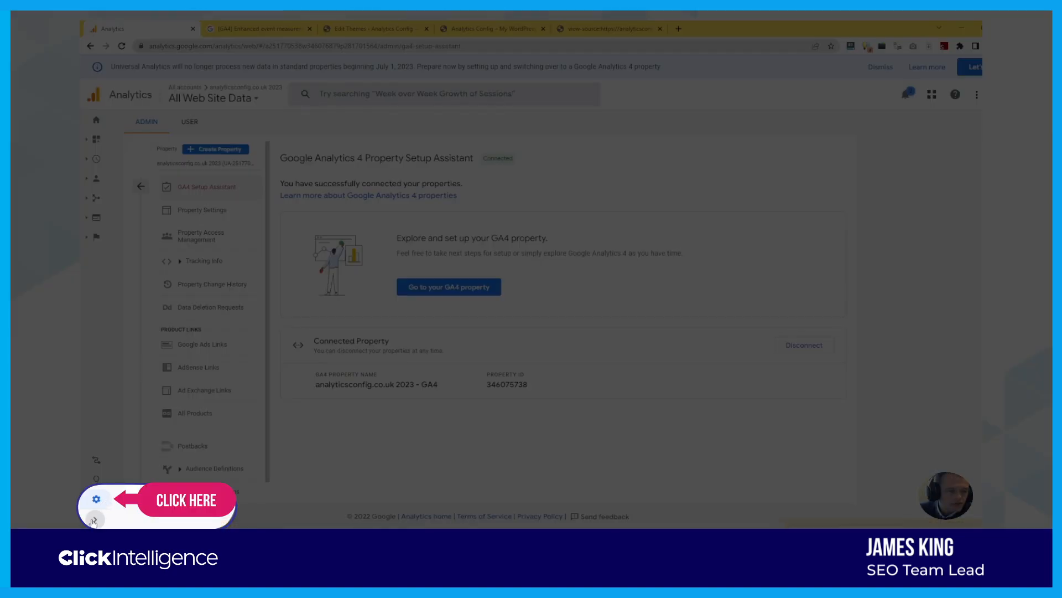
Open the analyticsconfig.co.uk 2023 - GA4 property's Setup Assistant from the expanded side navigation
left_click(95, 519)
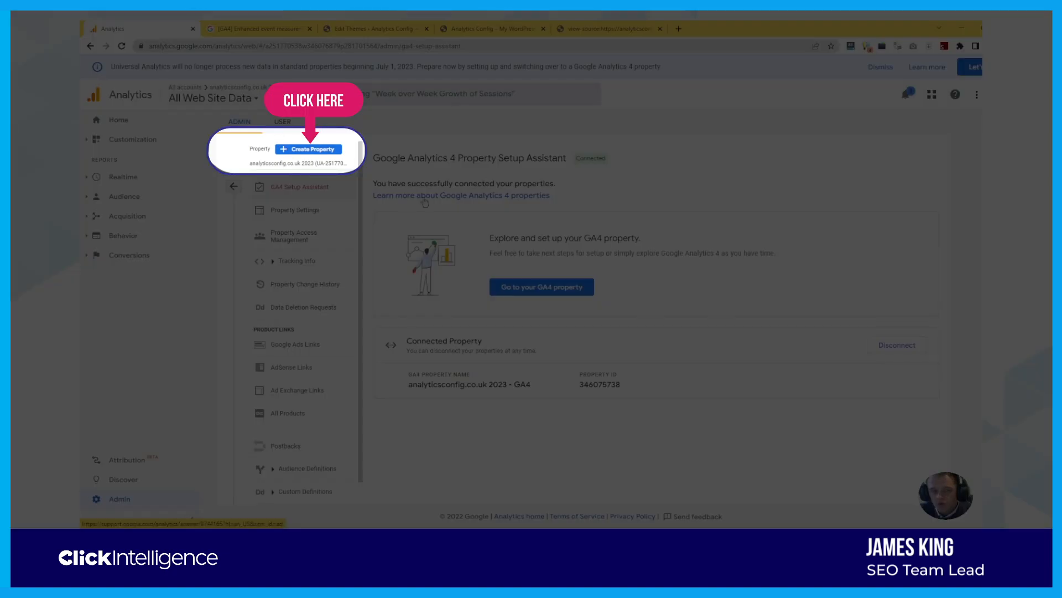
left_click(321, 150)
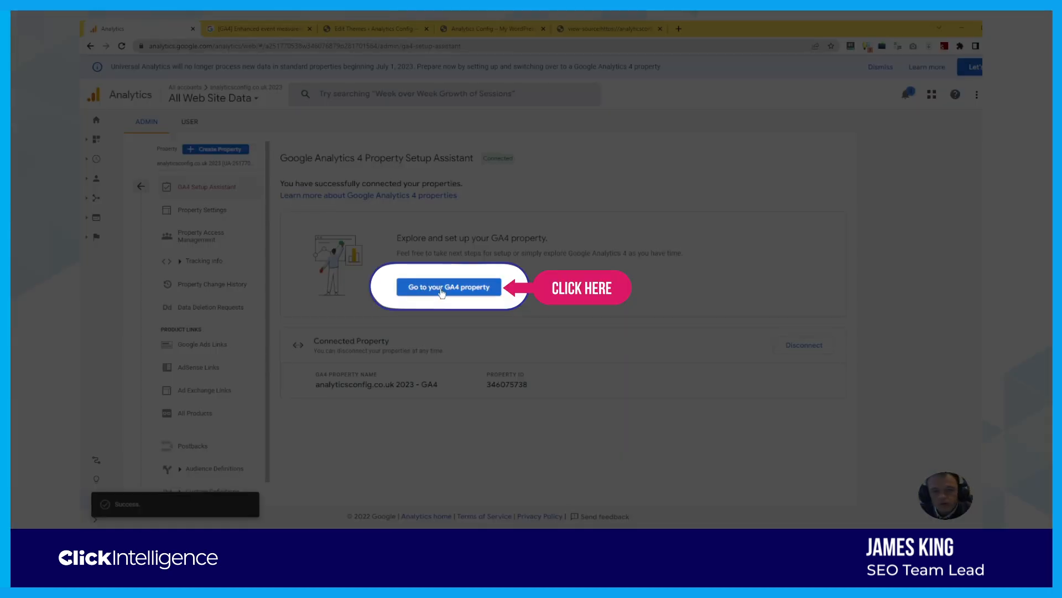
left_click(441, 292)
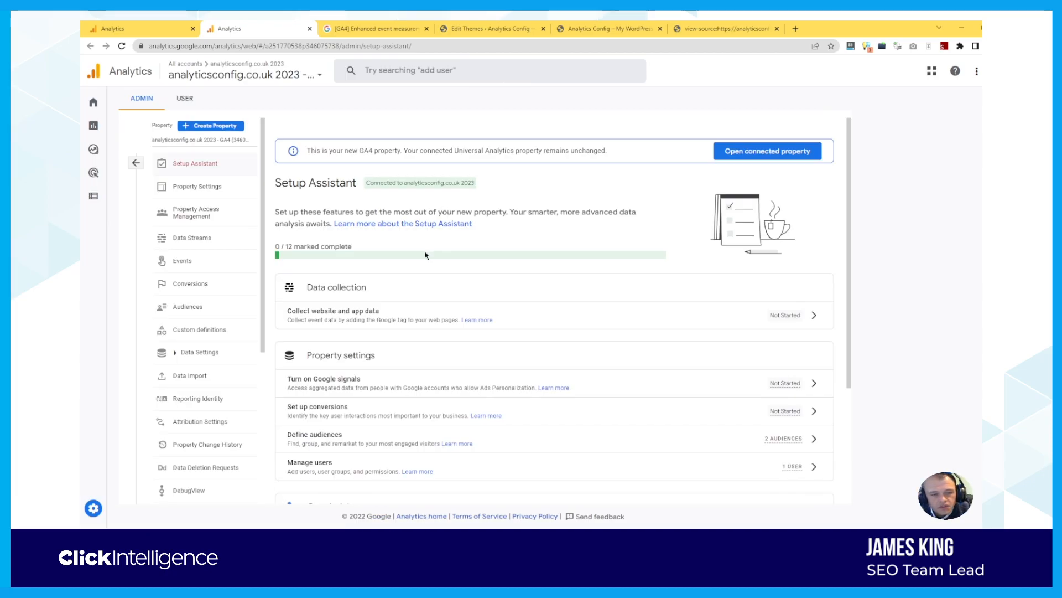
scroll(426, 255, "down", 1)
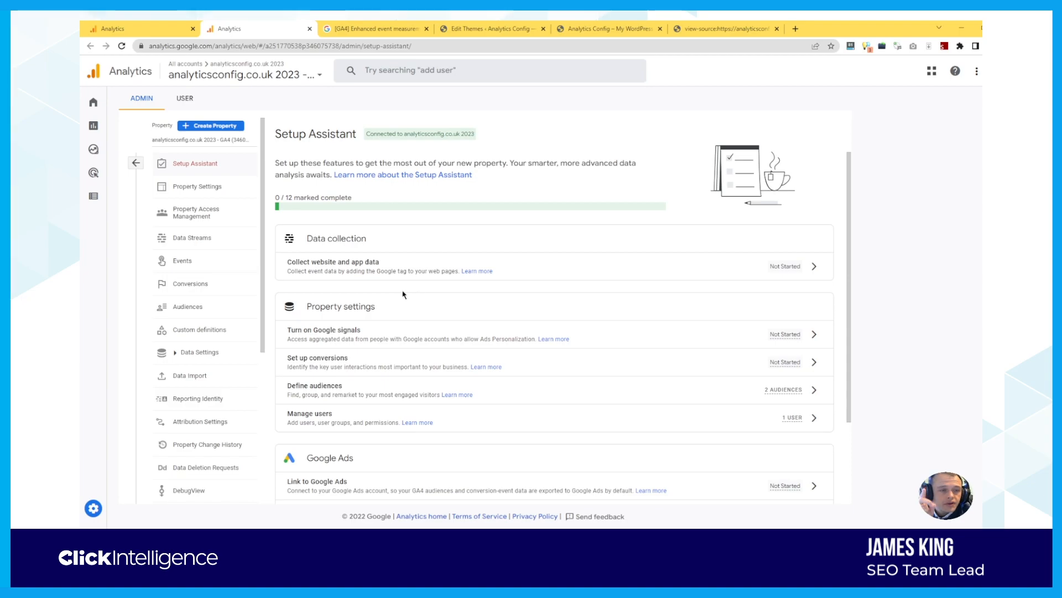
Set event data retention to 14 months under Data Settings, save, and return to Admin
left_click(182, 352)
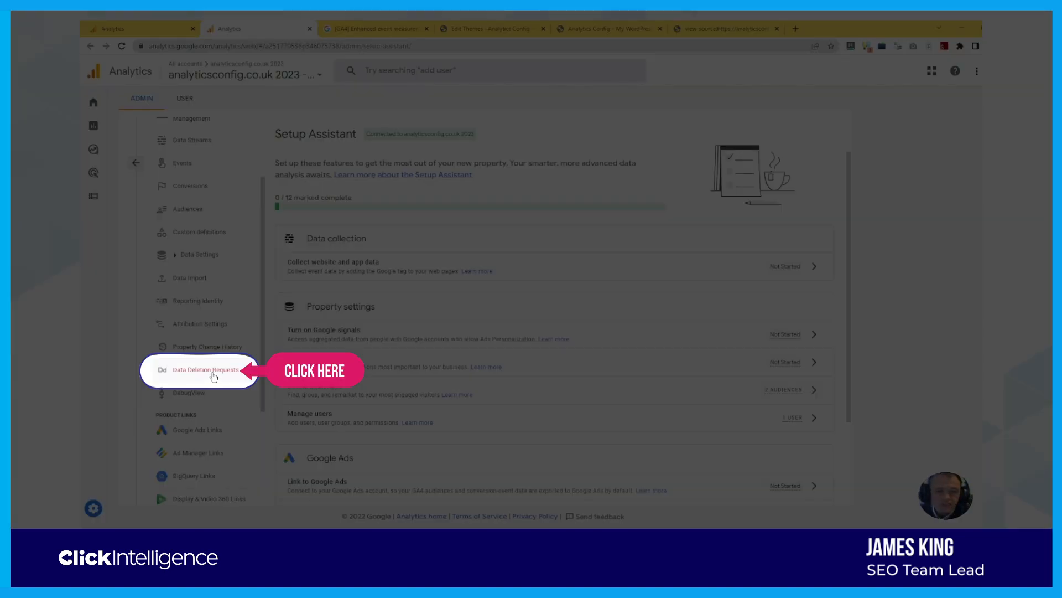
left_click(207, 388)
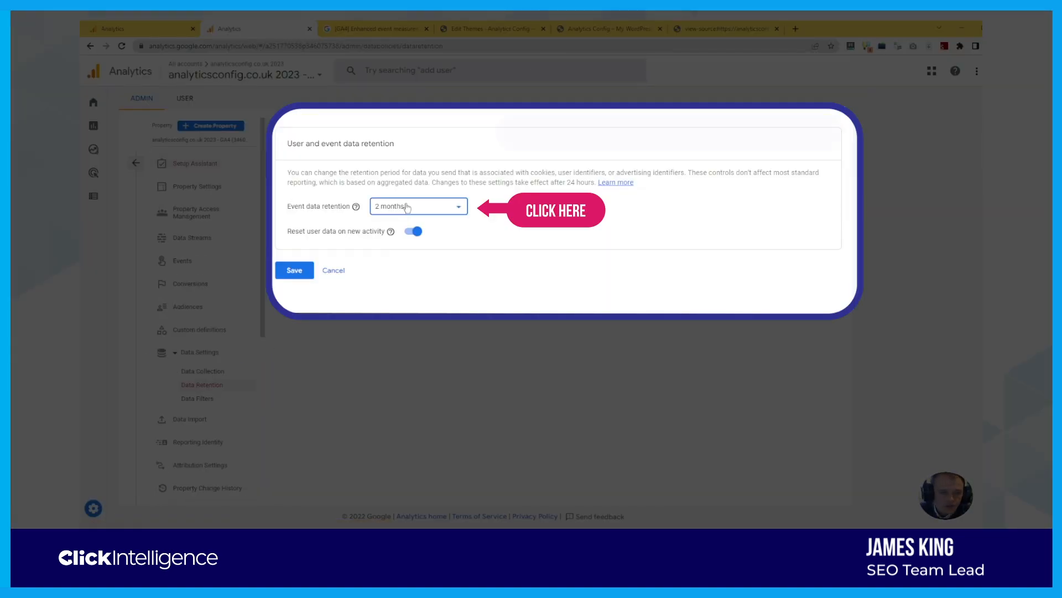
left_click(408, 209)
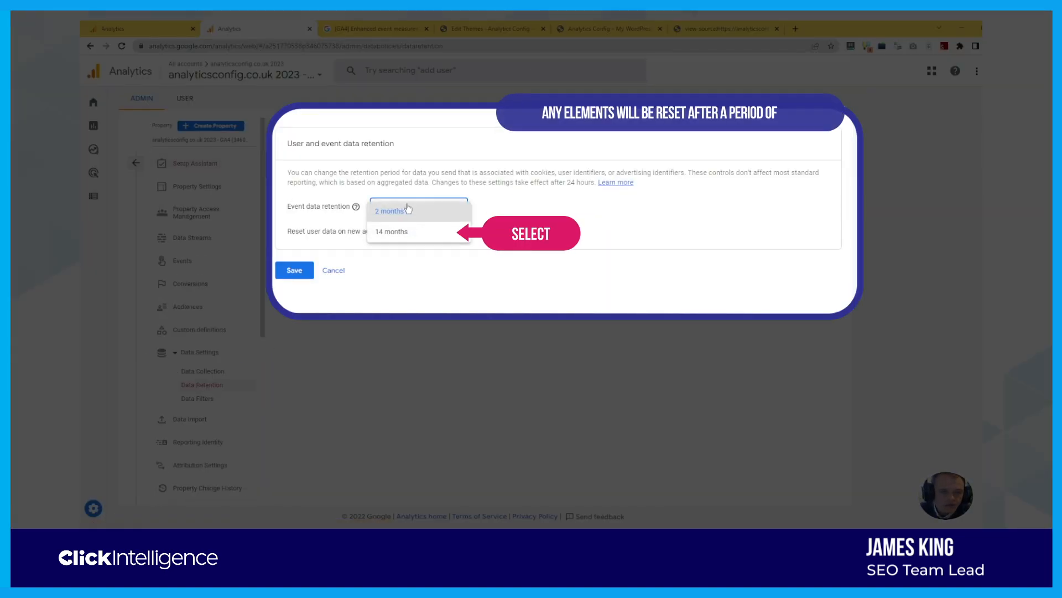
left_click(401, 235)
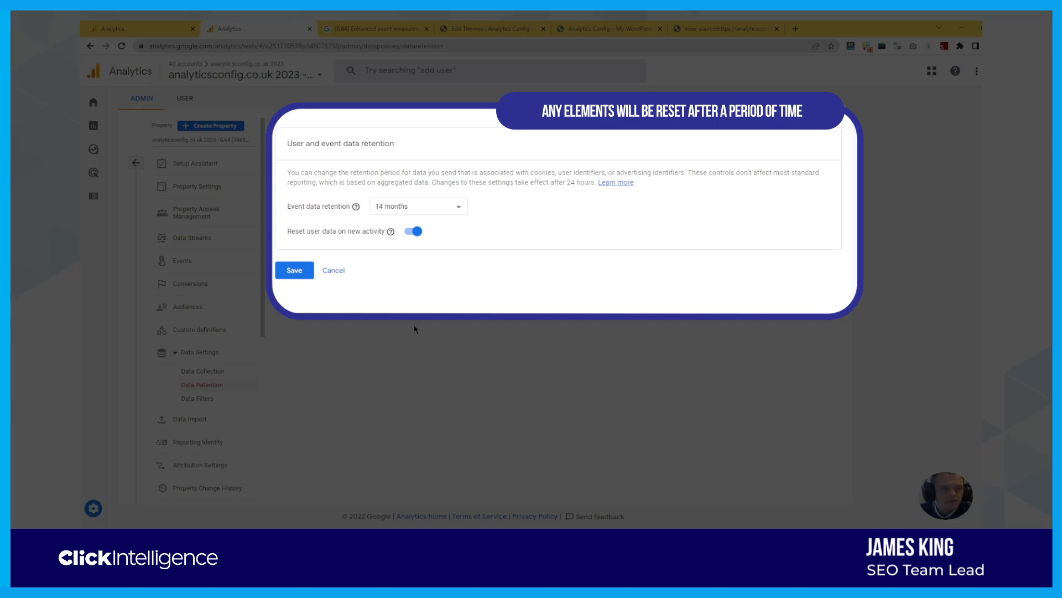
left_click(300, 274)
left_click(137, 165)
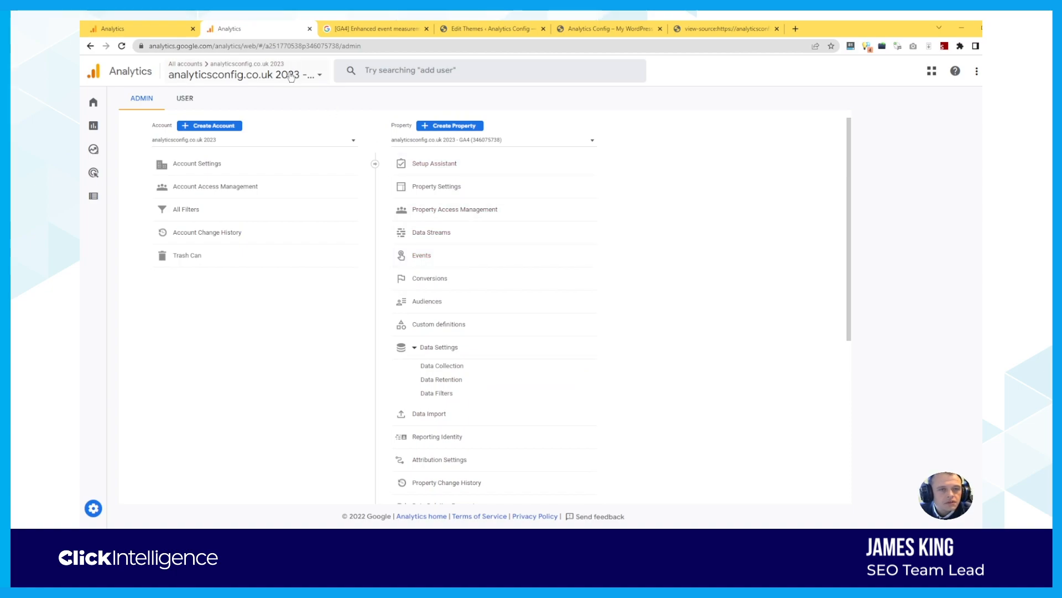
Switch to the GA4 property and view its Home page showing 1 user in 30 minutes
left_click(291, 76)
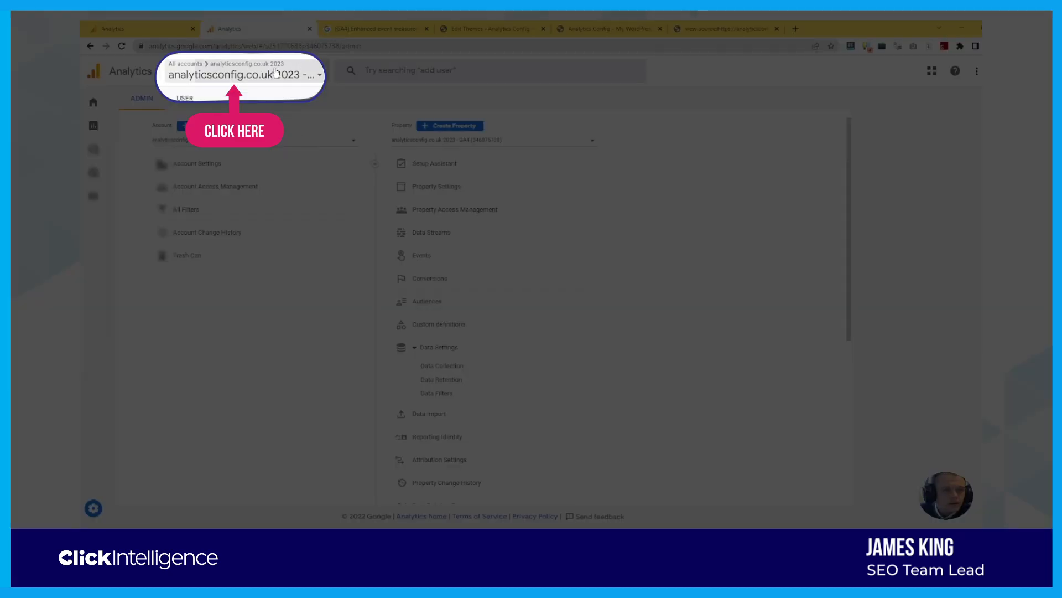
left_click(275, 71)
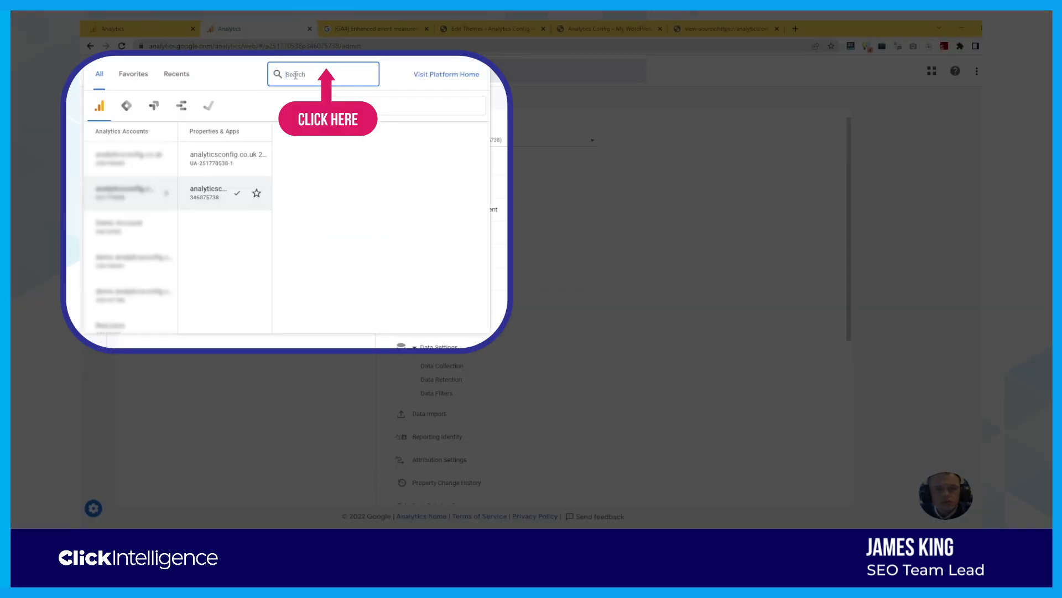
left_click(247, 200)
mouse_move(131, 119)
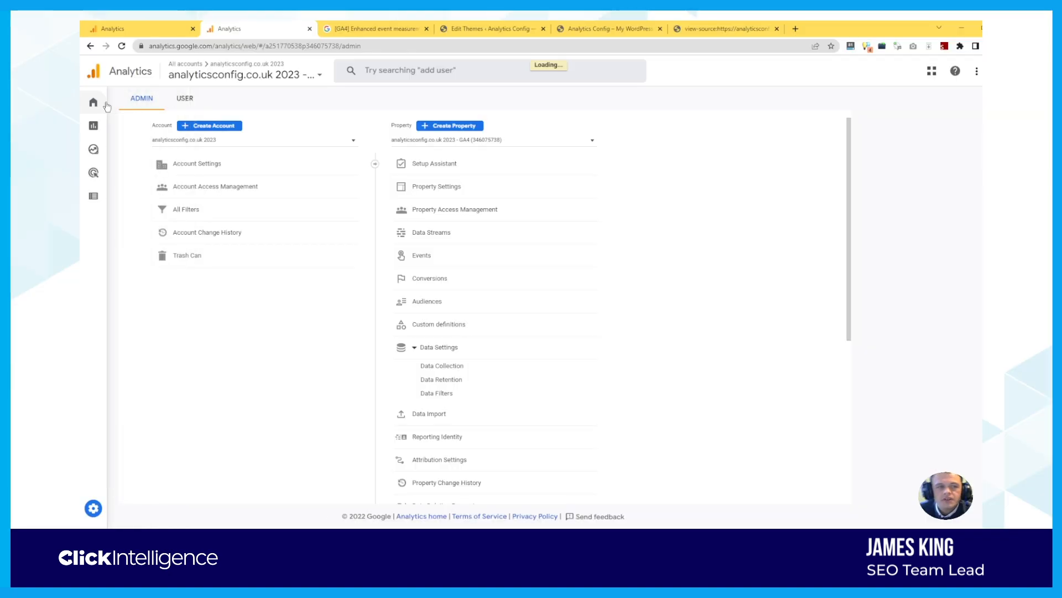
left_click(101, 105)
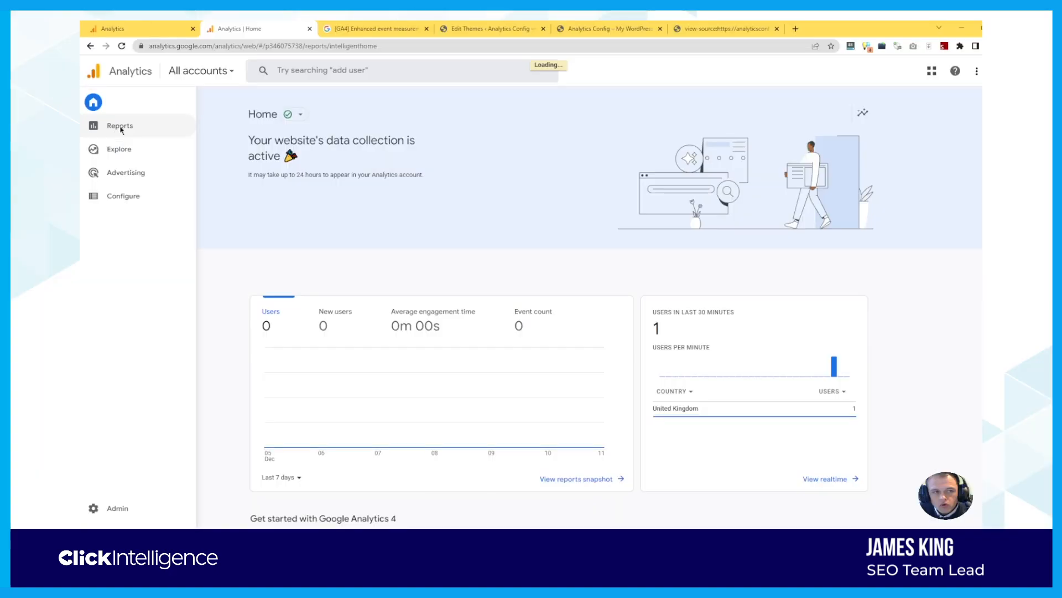
Open Reports > Realtime to see 1 user with first_visit and page_view events
left_click(121, 127)
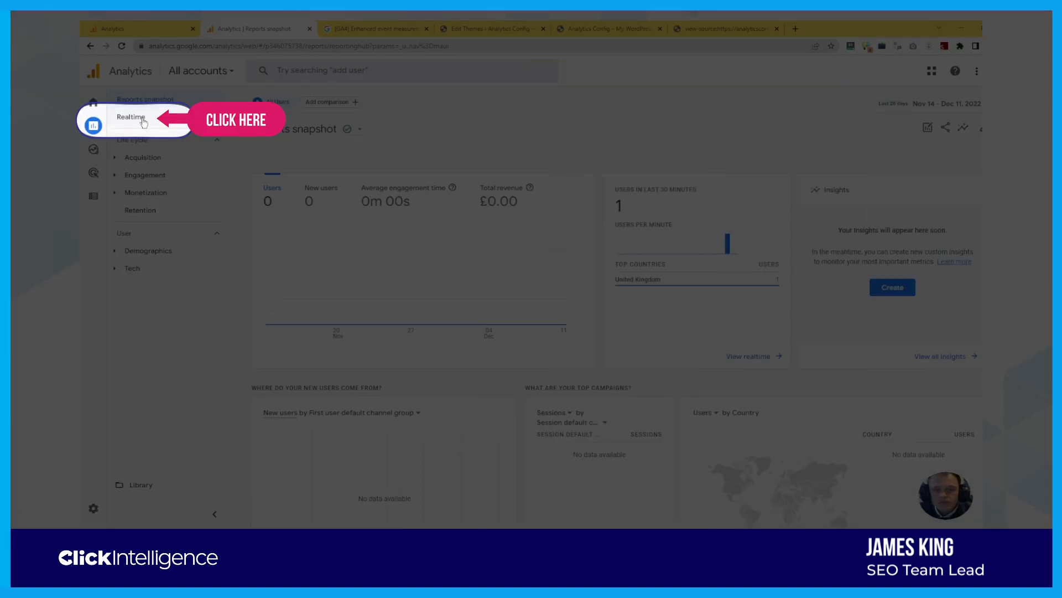
left_click(131, 117)
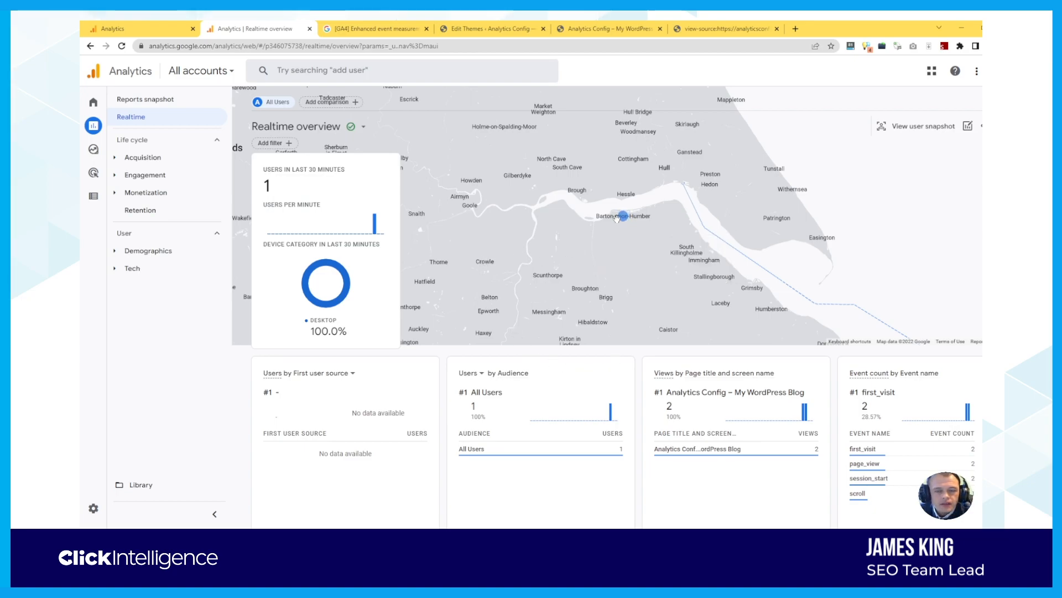
mouse_move(623, 219)
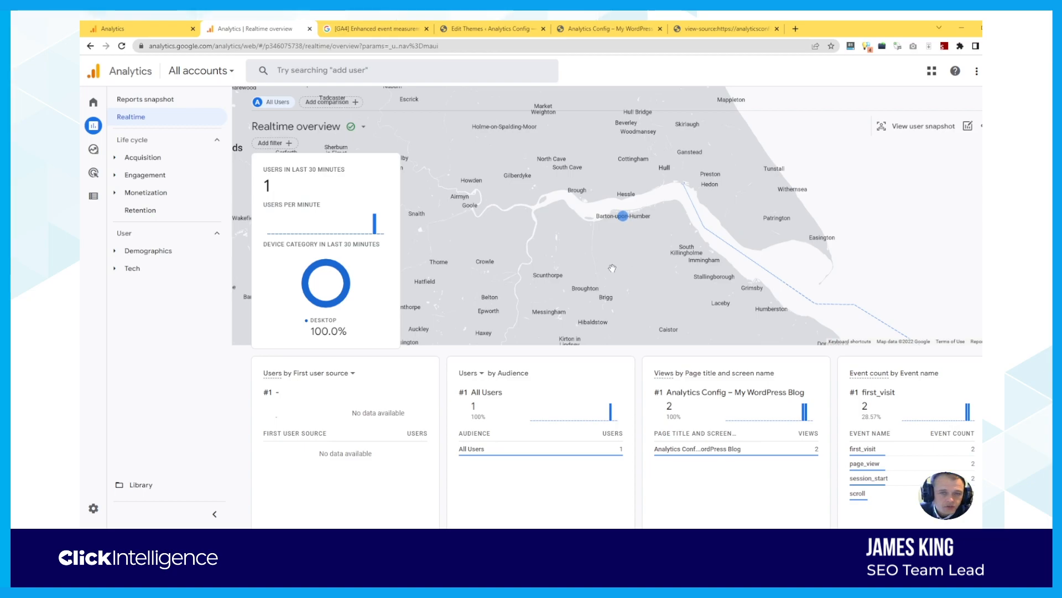
left_click(490, 28)
Visit the live site's Contact page, then close it and check the Realtime page views
left_click(155, 65)
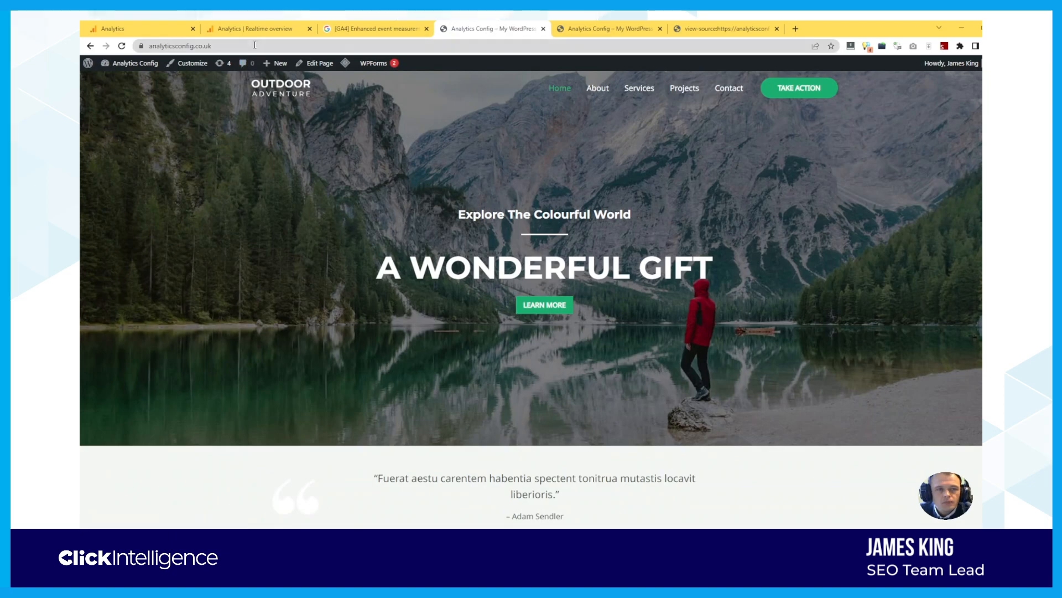
left_click(254, 45)
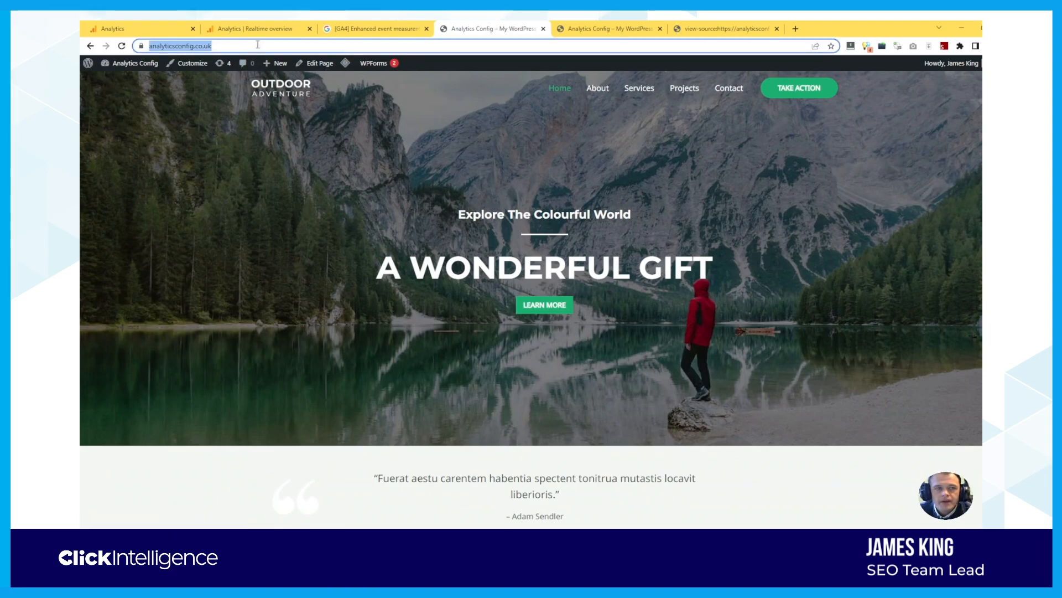
left_click(729, 90)
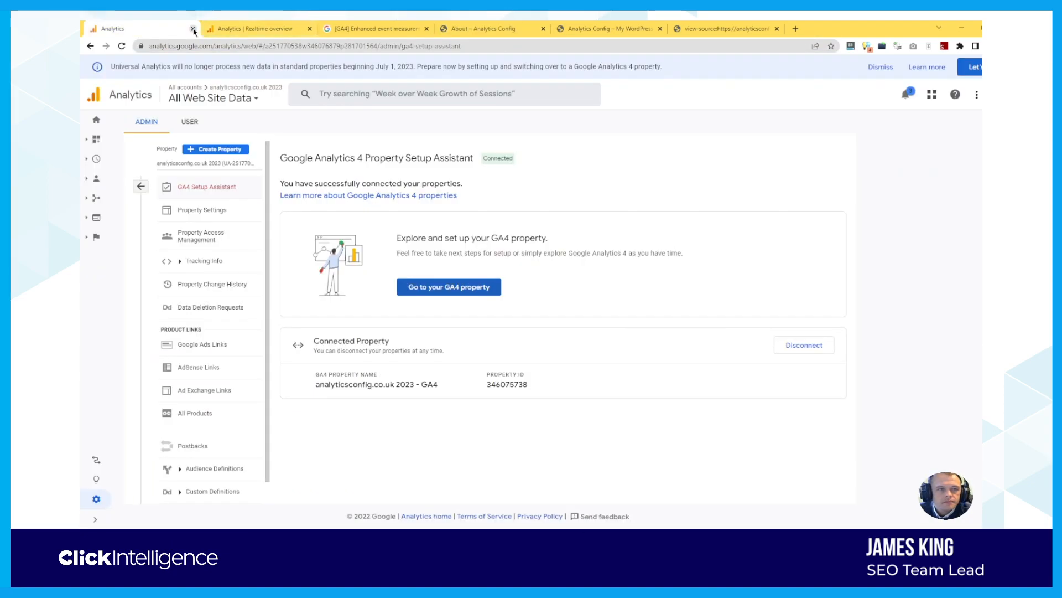
key("ctrl+w")
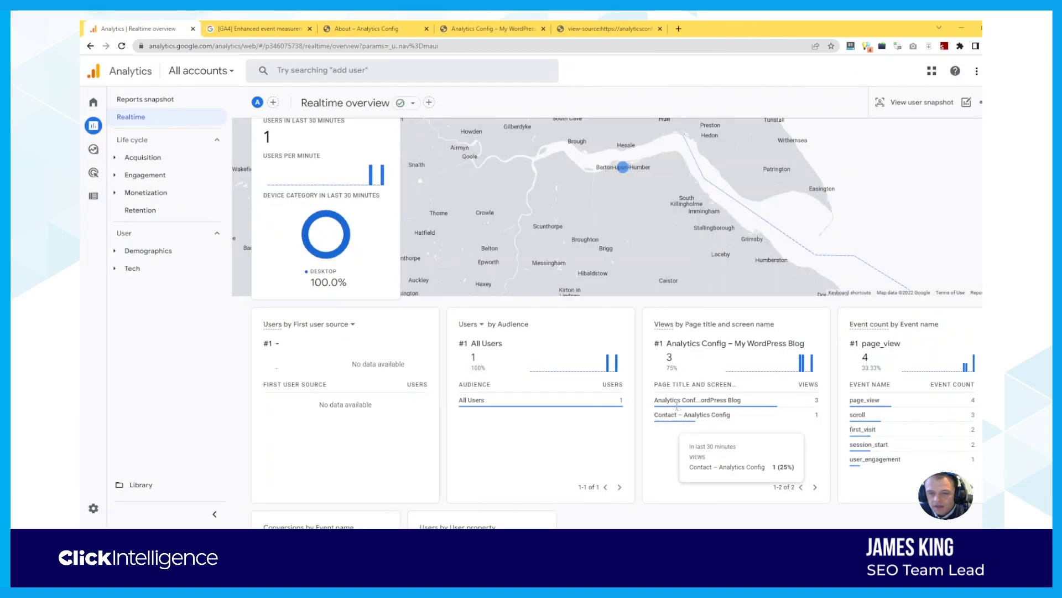
mouse_move(667, 424)
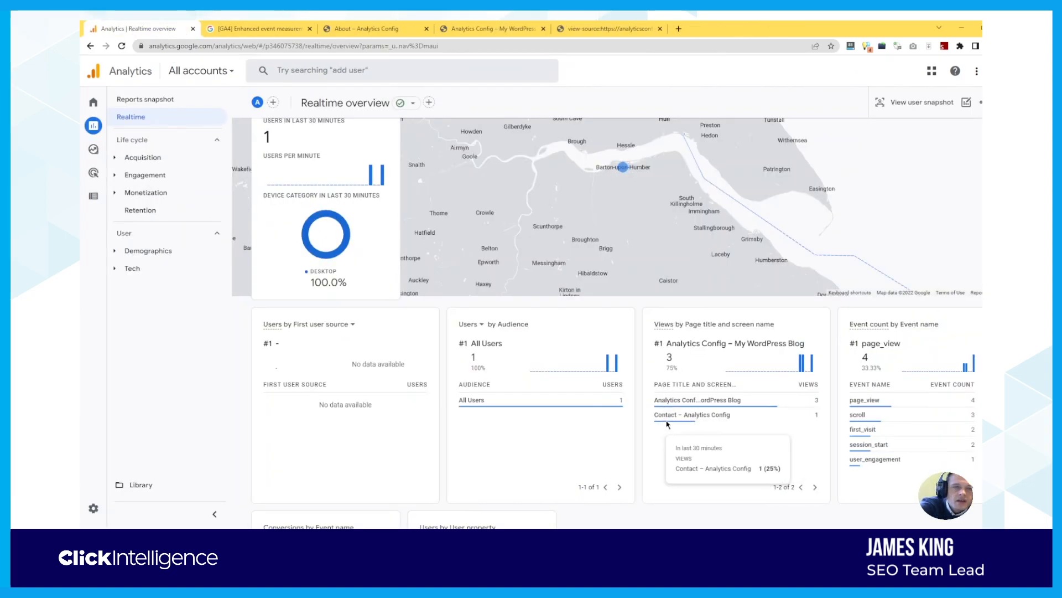